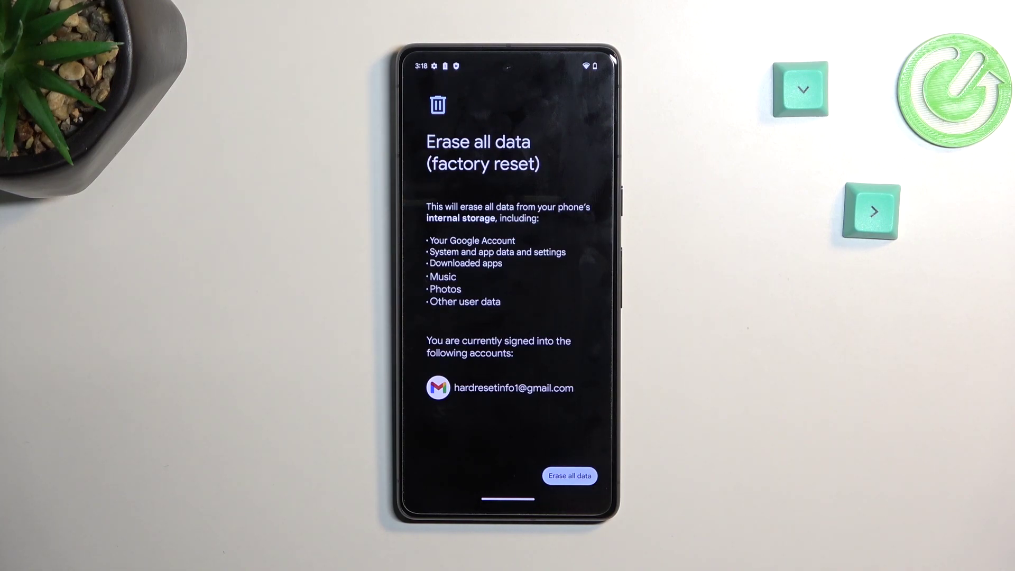
# Erase all data, verifying with the device unlock pattern and accepting the final warning.
pyautogui.click(569, 476)
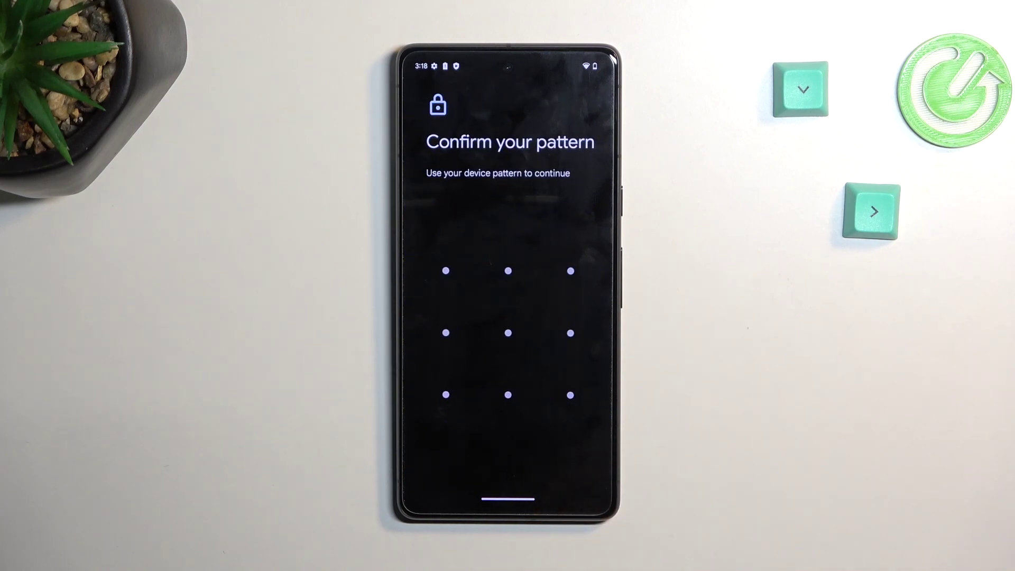
pyautogui.moveTo(446, 271); pyautogui.dragTo(571, 271)
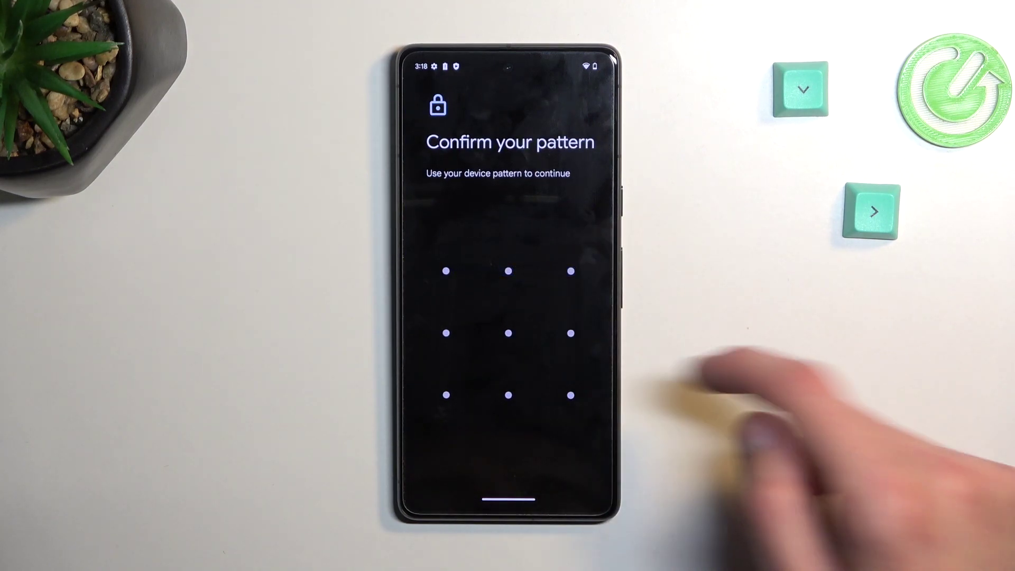
pyautogui.click(569, 476)
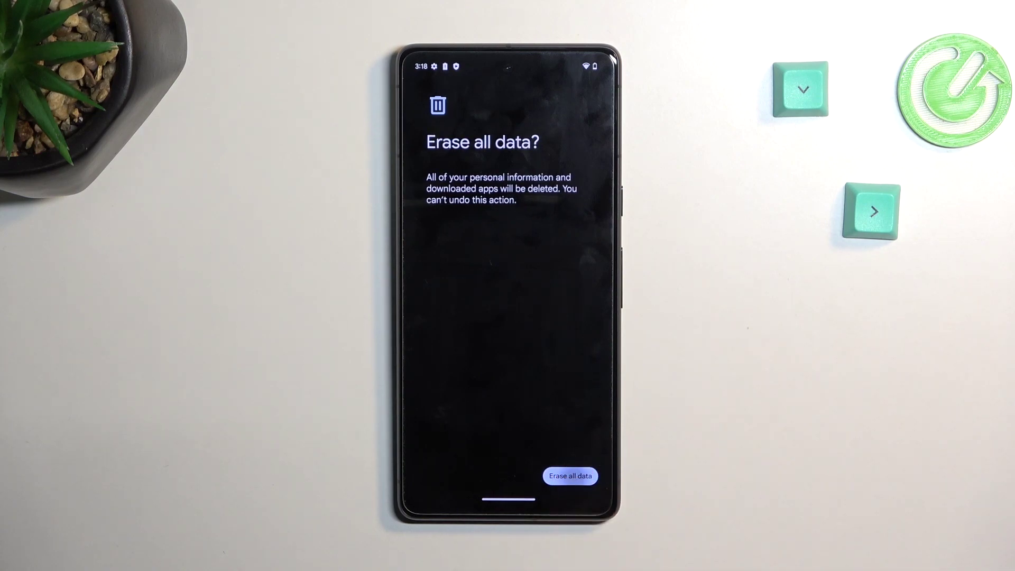